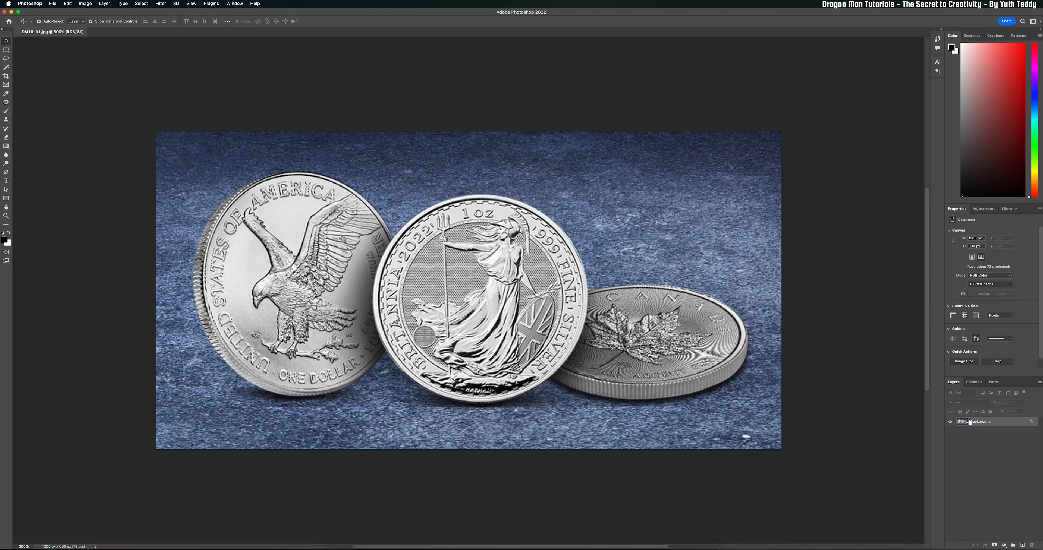
- Select the three coins with automatic subject selection and subtract the stray area below the middle coin using the Lasso
{"action": "left_click", "coordinate": [141, 3]}
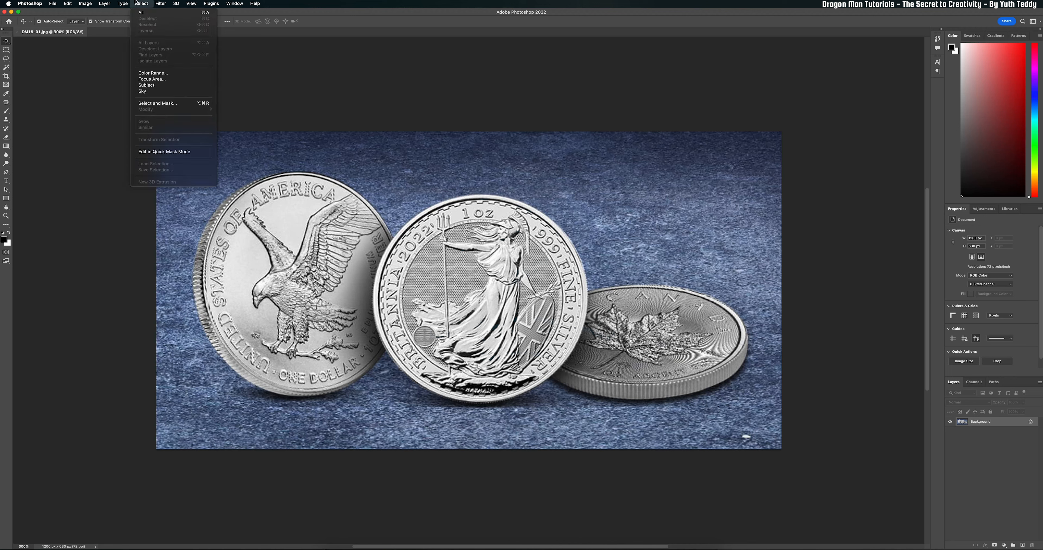
{"action": "left_click", "coordinate": [146, 85]}
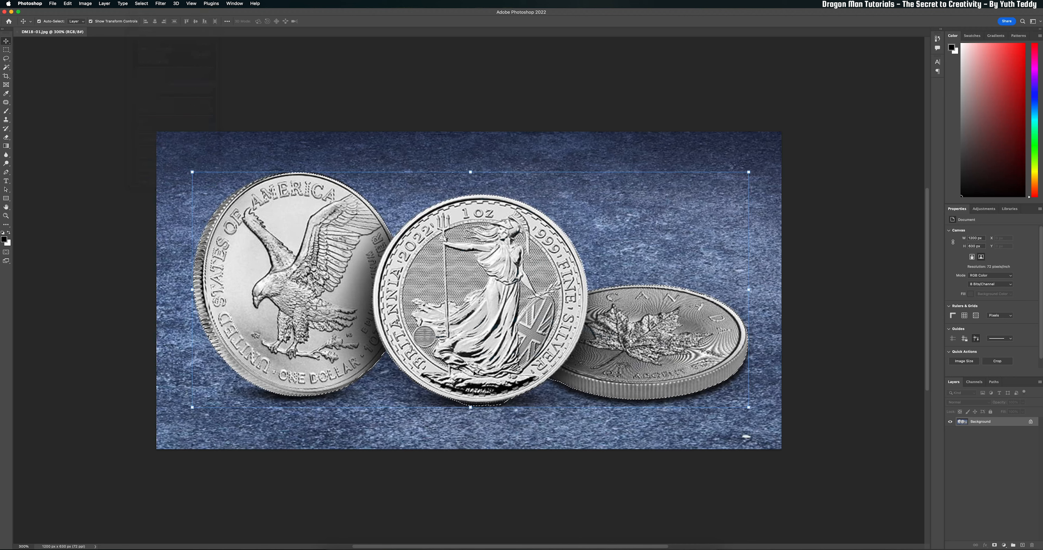
{"action": "left_click", "coordinate": [6, 59]}
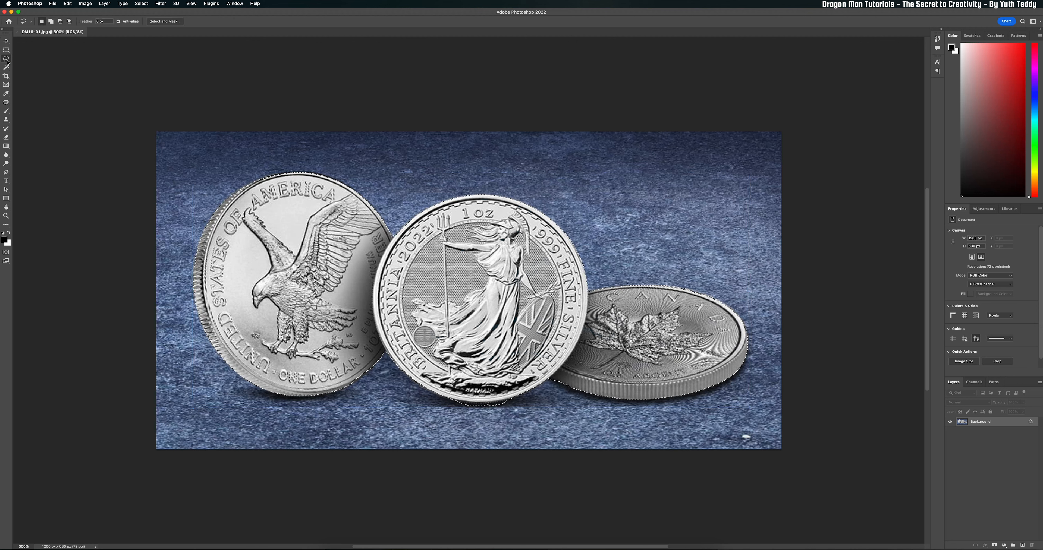
{"action": "left_click", "coordinate": [52, 23]}
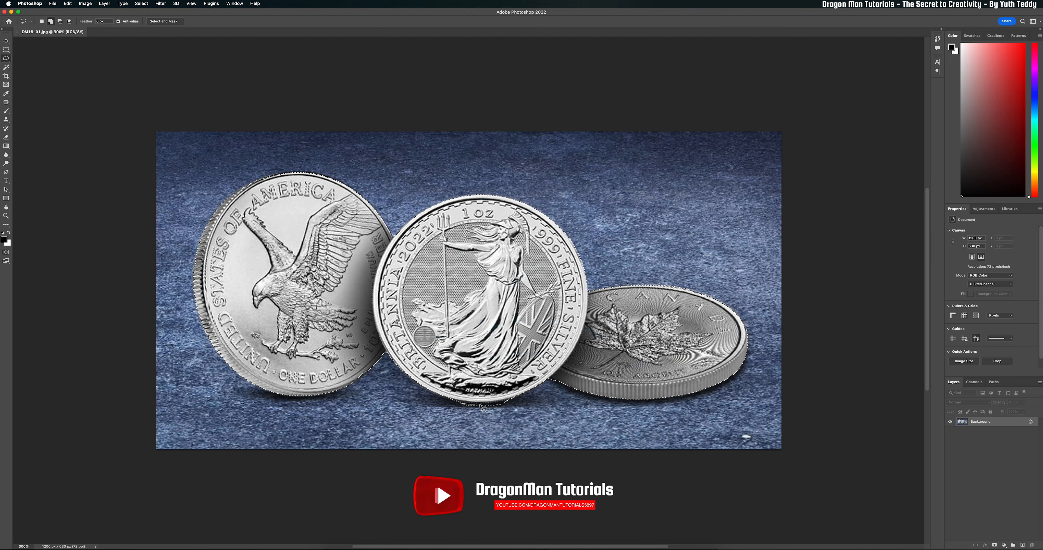
{"action": "left_click_drag", "start_coordinate": [484, 409], "coordinate": [503, 404]}
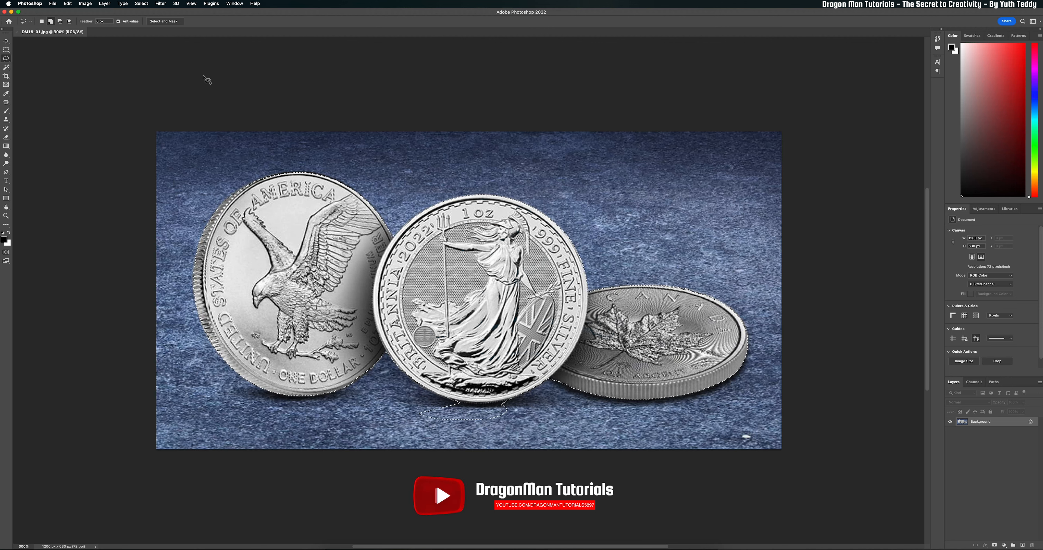
{"action": "key", "text": "super+z"}
{"action": "left_click", "coordinate": [60, 22]}
{"action": "mouse_move", "coordinate": [469, 407]}
{"action": "left_mouse_down"}
{"action": "mouse_move", "coordinate": [515, 410]}
{"action": "mouse_move", "coordinate": [429, 433]}
{"action": "mouse_move", "coordinate": [457, 416]}
{"action": "left_mouse_up"}
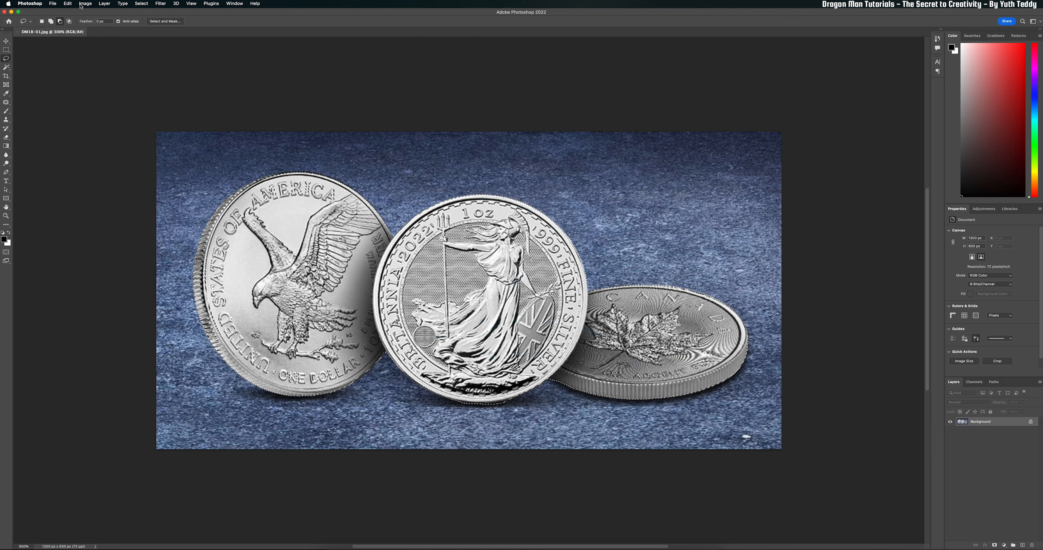
- Add the missed edge areas of the eagle coin to the selection with the Lasso
{"action": "left_click", "coordinate": [51, 21]}
{"action": "key", "text": "super+z"}
{"action": "left_click_drag", "start_coordinate": [359, 358], "coordinate": [371, 358]}
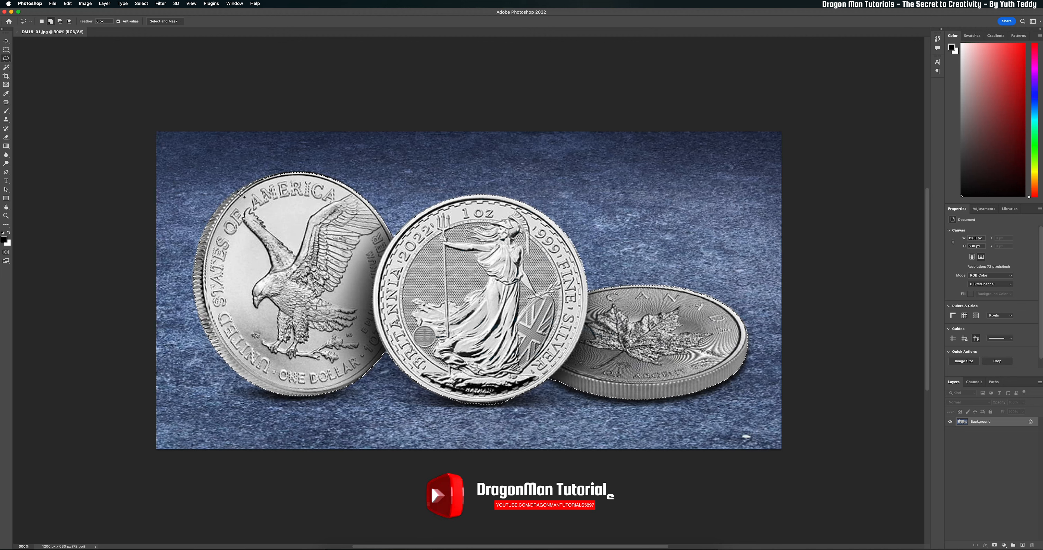
{"action": "mouse_move", "coordinate": [232, 194]}
{"action": "left_mouse_down"}
{"action": "mouse_move", "coordinate": [286, 171]}
{"action": "mouse_move", "coordinate": [331, 177]}
{"action": "mouse_move", "coordinate": [398, 239]}
{"action": "left_mouse_up"}
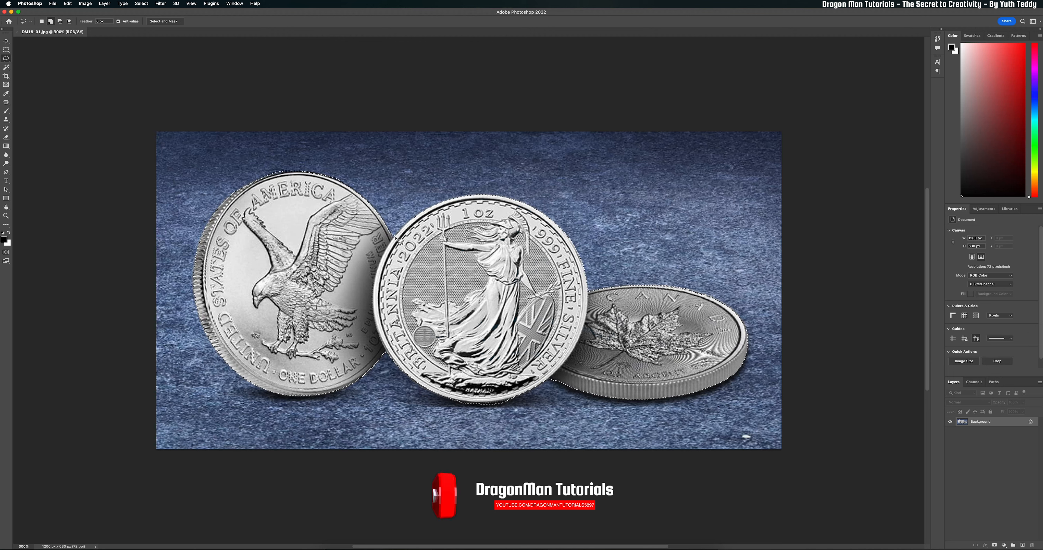
- Copy the selected coins onto a new layer and check the cutout by temporarily hiding the Background layer
{"action": "left_click", "coordinate": [143, 2]}
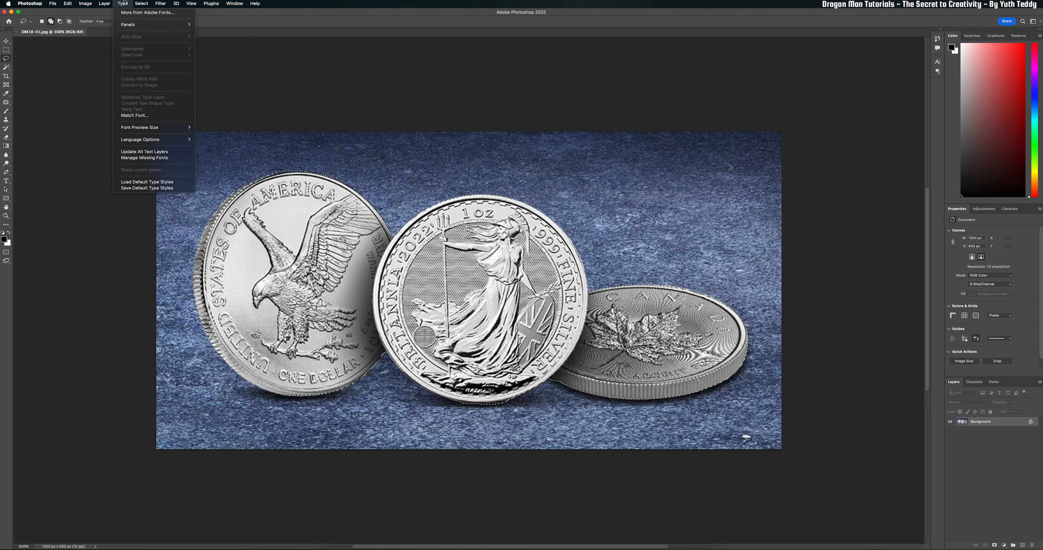
{"action": "mouse_move", "coordinate": [105, 3]}
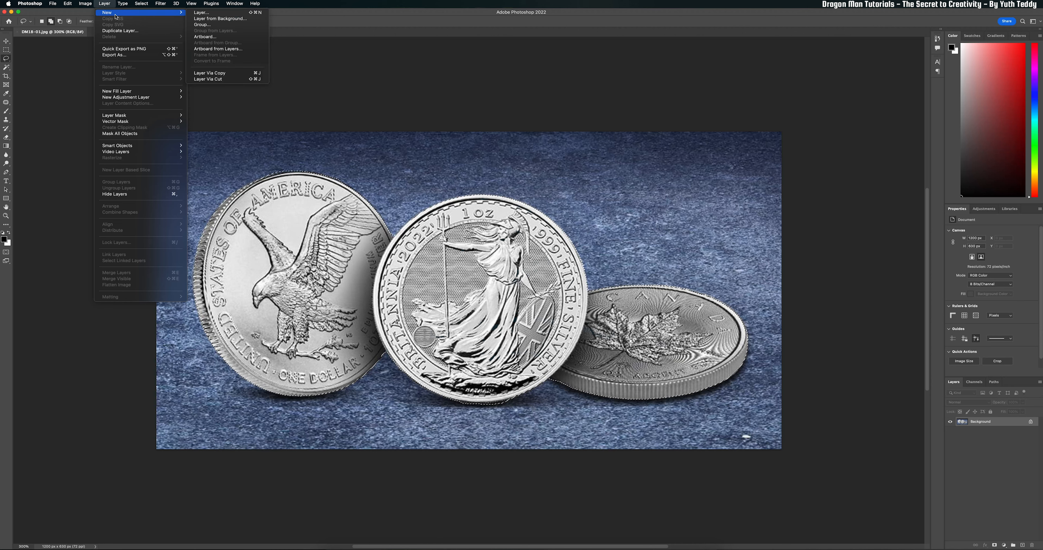
{"action": "left_click", "coordinate": [247, 75]}
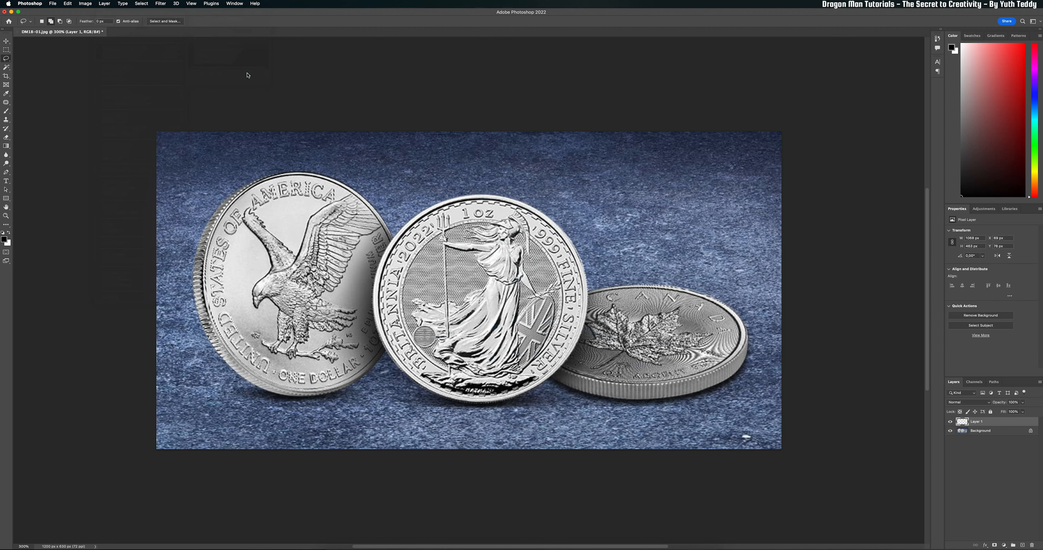
{"action": "key", "text": "v"}
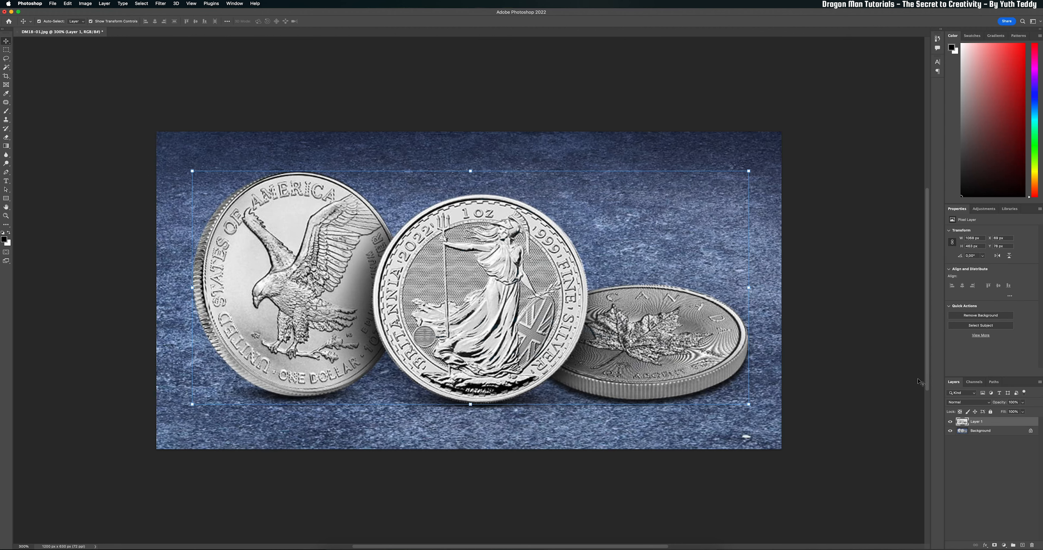
{"action": "left_click", "coordinate": [947, 431]}
{"action": "left_click", "coordinate": [947, 431]}
{"action": "left_click", "coordinate": [947, 431]}
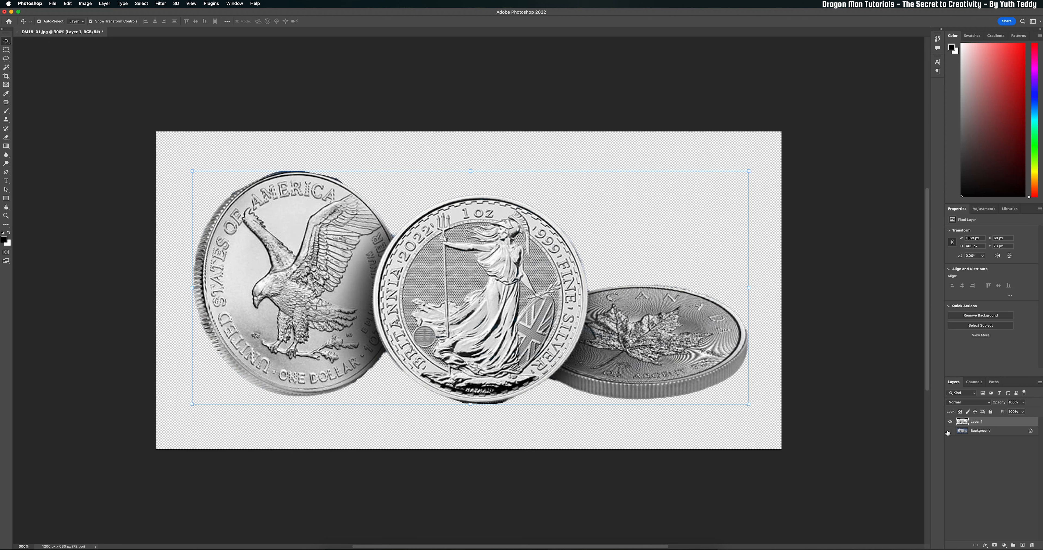
{"action": "left_click", "coordinate": [947, 432]}
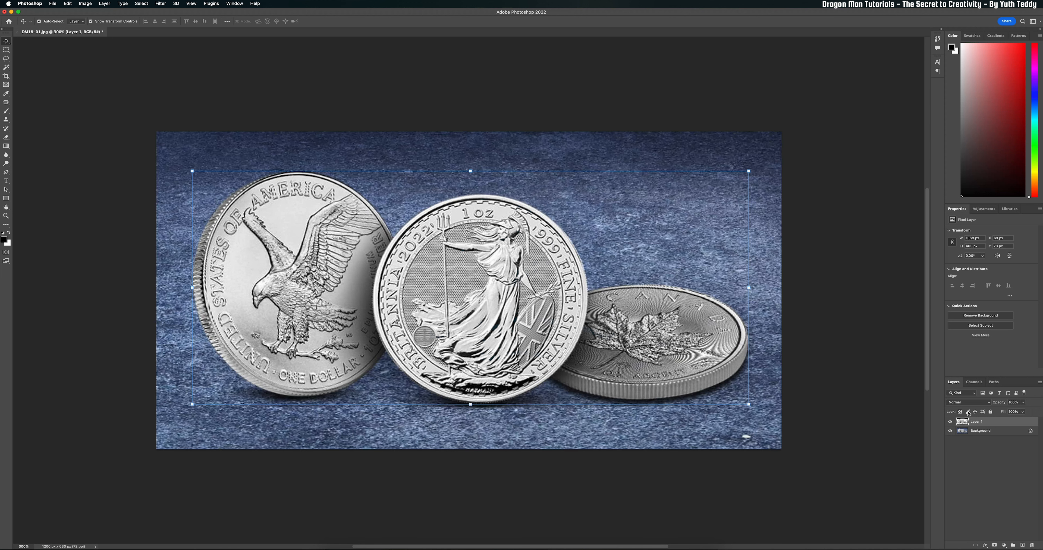
- Desaturate the copied coins on Layer 1
{"action": "left_click", "coordinate": [85, 2]}
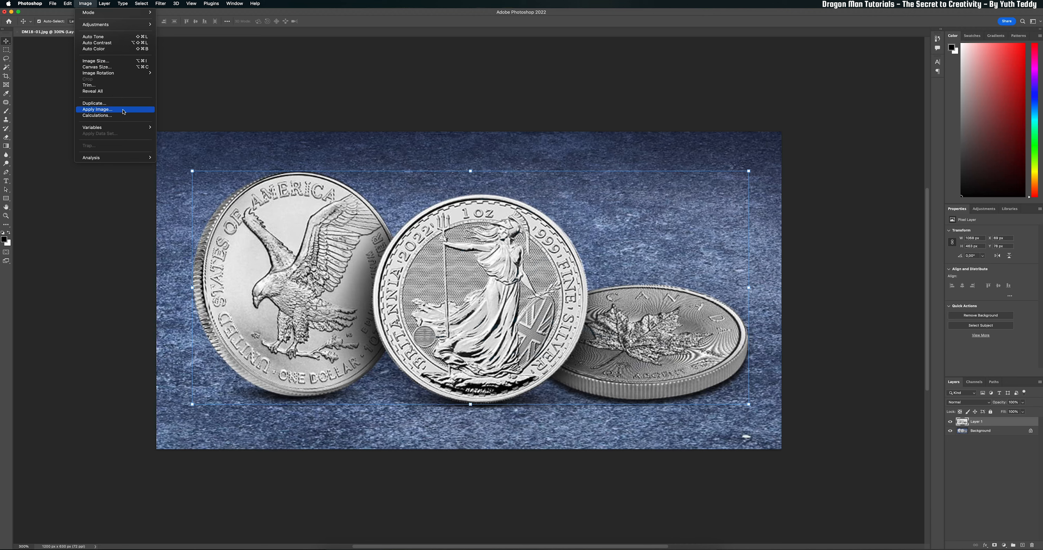
{"action": "mouse_move", "coordinate": [125, 74]}
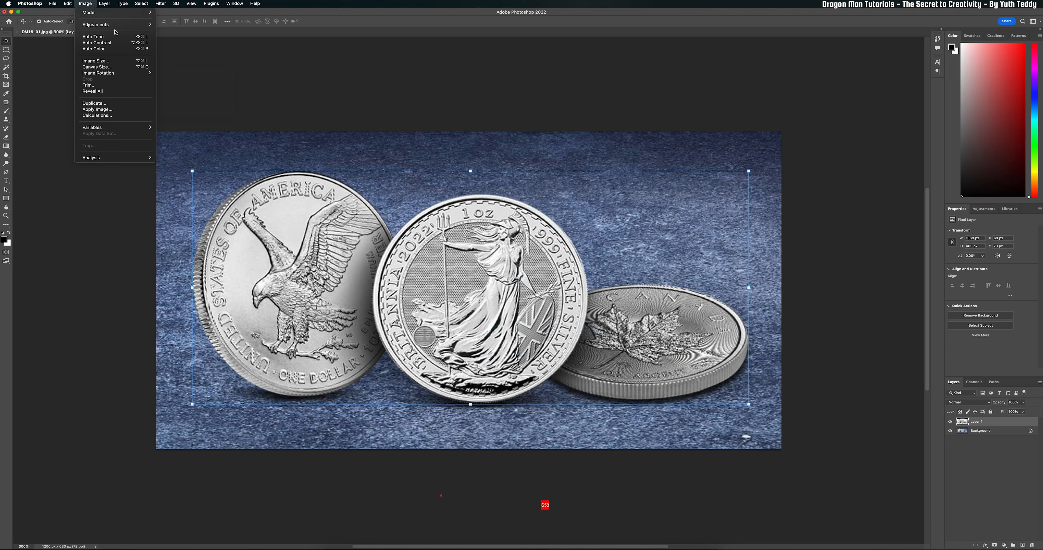
{"action": "mouse_move", "coordinate": [121, 25]}
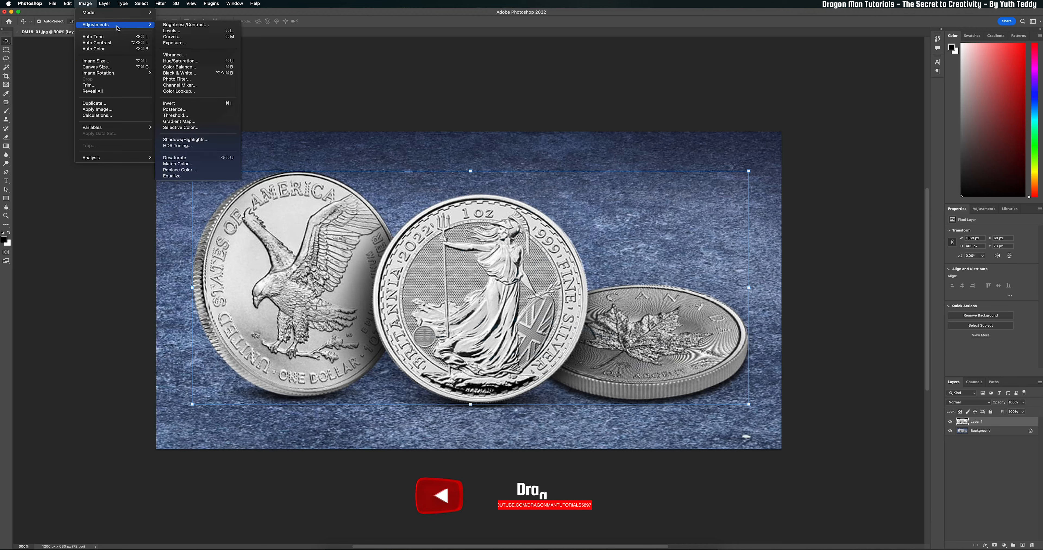
{"action": "left_click", "coordinate": [198, 158]}
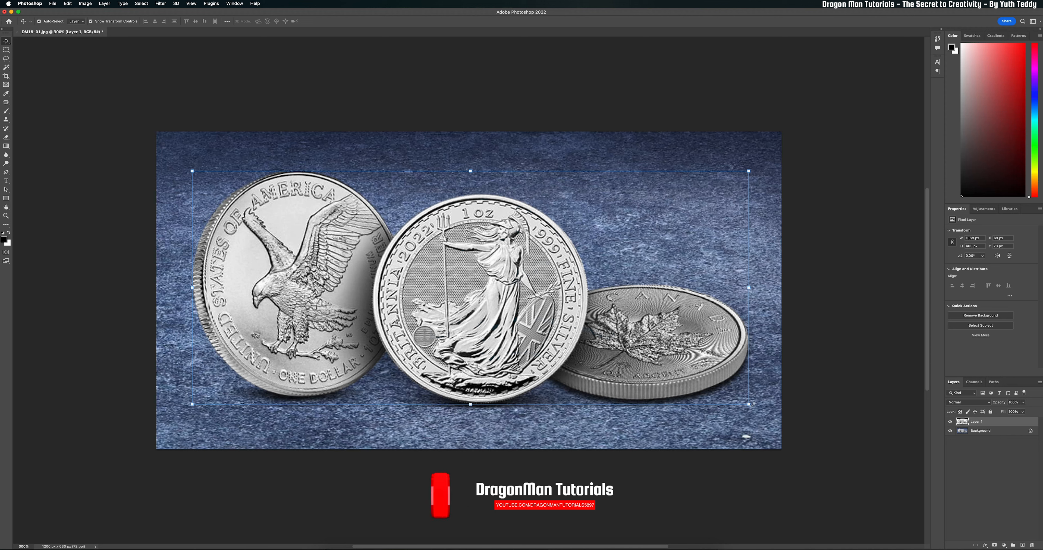
- Add a Gradient Map adjustment layer above Layer 1 and clip it to the coins
{"action": "left_click", "coordinate": [1004, 545]}
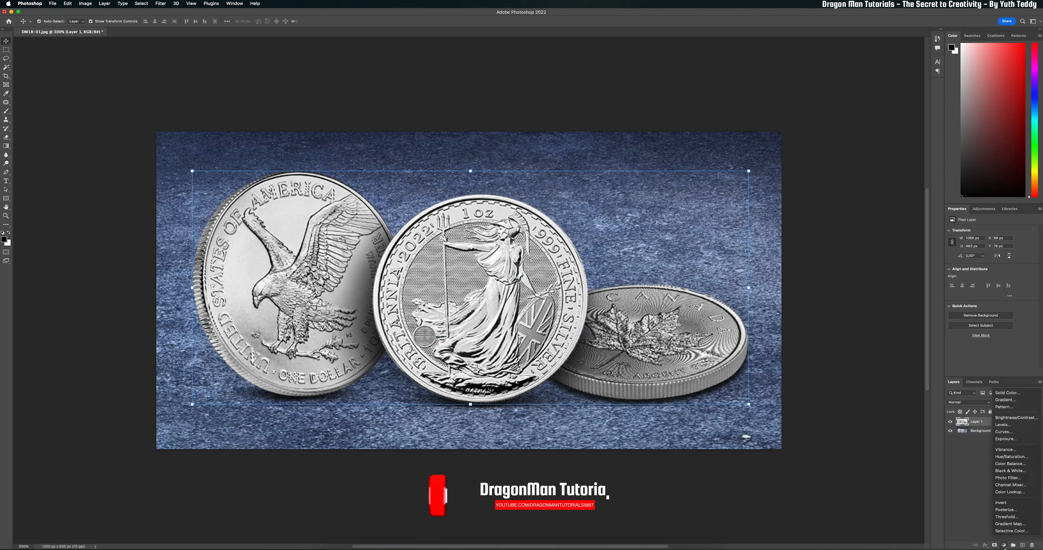
{"action": "left_click", "coordinate": [1017, 525]}
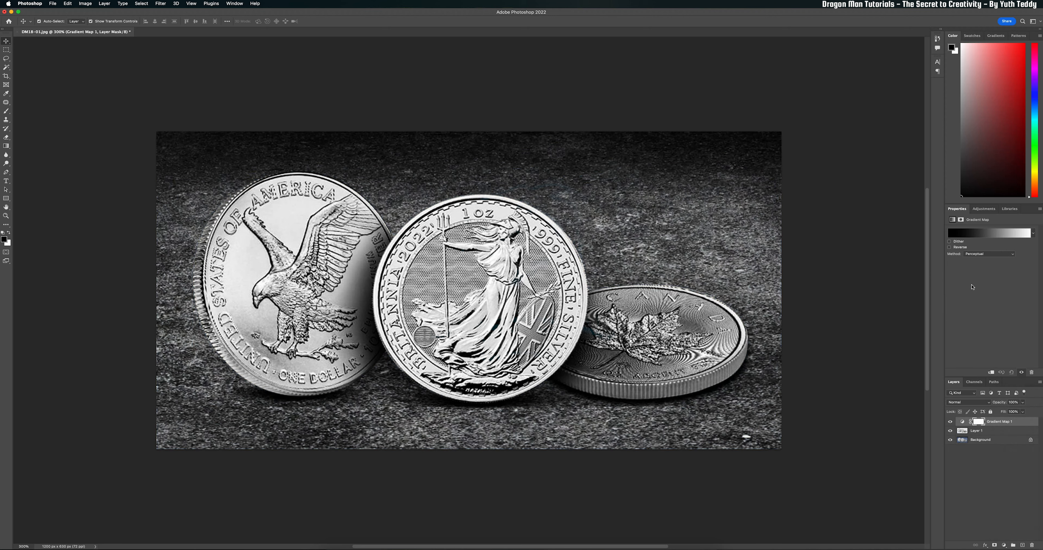
{"action": "left_click", "coordinate": [990, 372]}
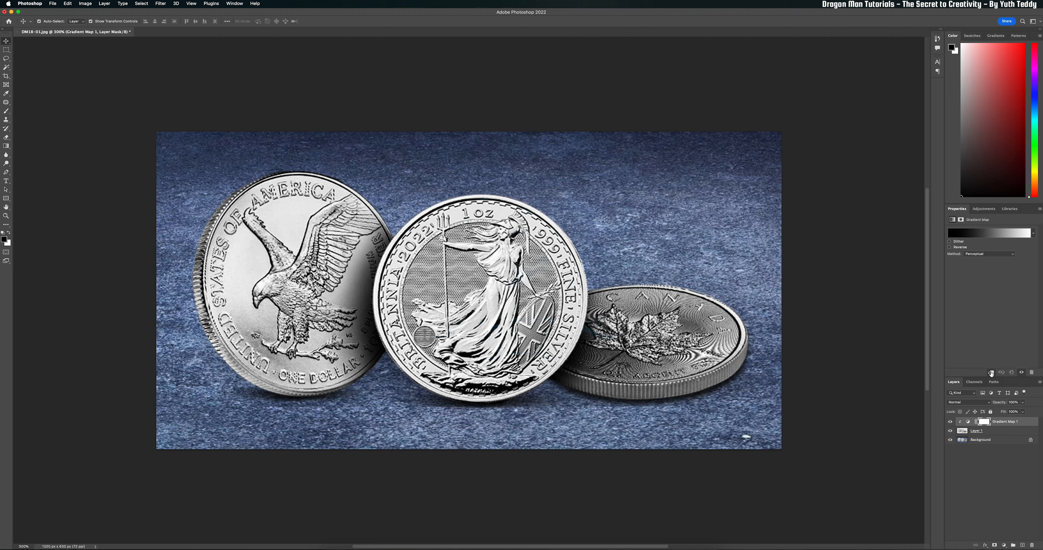
- Load the first Basics gradient preset into the gradient map and set its black colour stop's location to 50%
{"action": "left_click", "coordinate": [967, 231]}
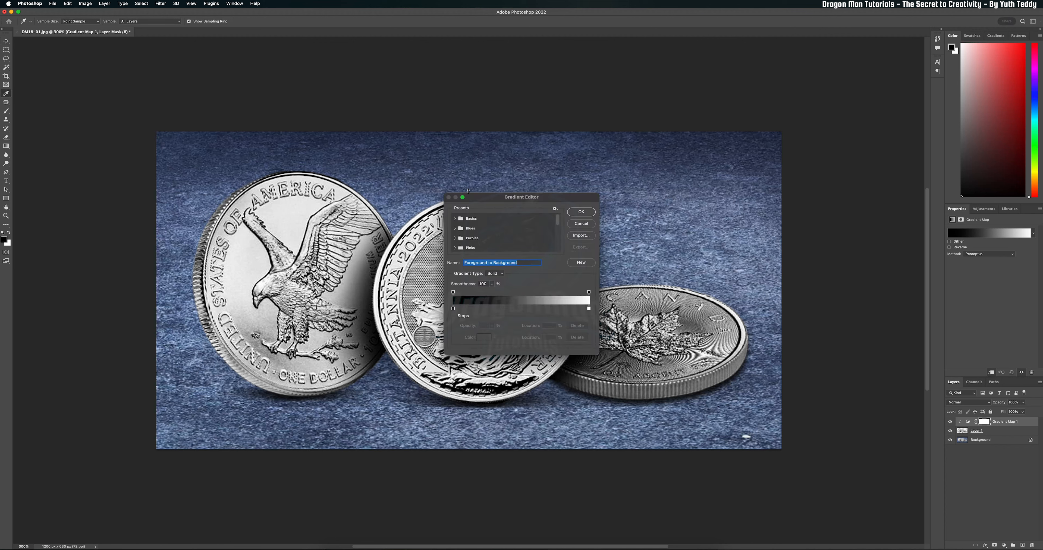
{"action": "left_click", "coordinate": [455, 219]}
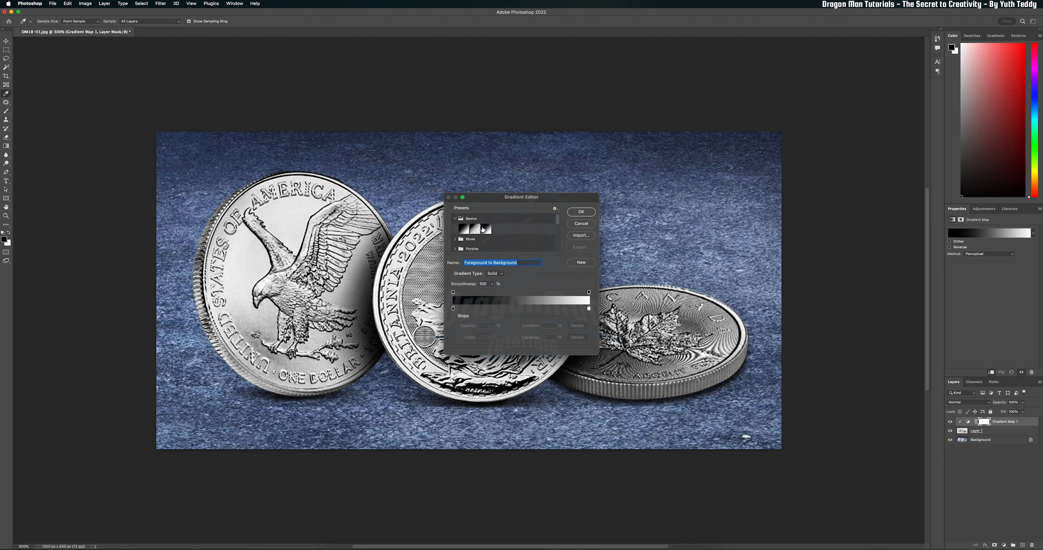
{"action": "left_click", "coordinate": [463, 229]}
{"action": "left_click", "coordinate": [453, 309]}
{"action": "left_click", "coordinate": [545, 337]}
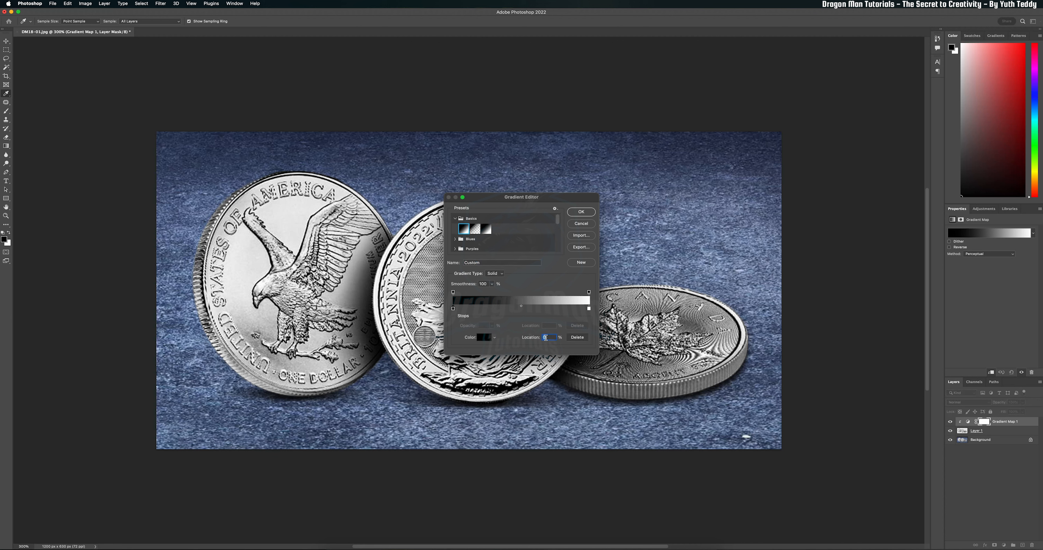
{"action": "type", "text": "50"}
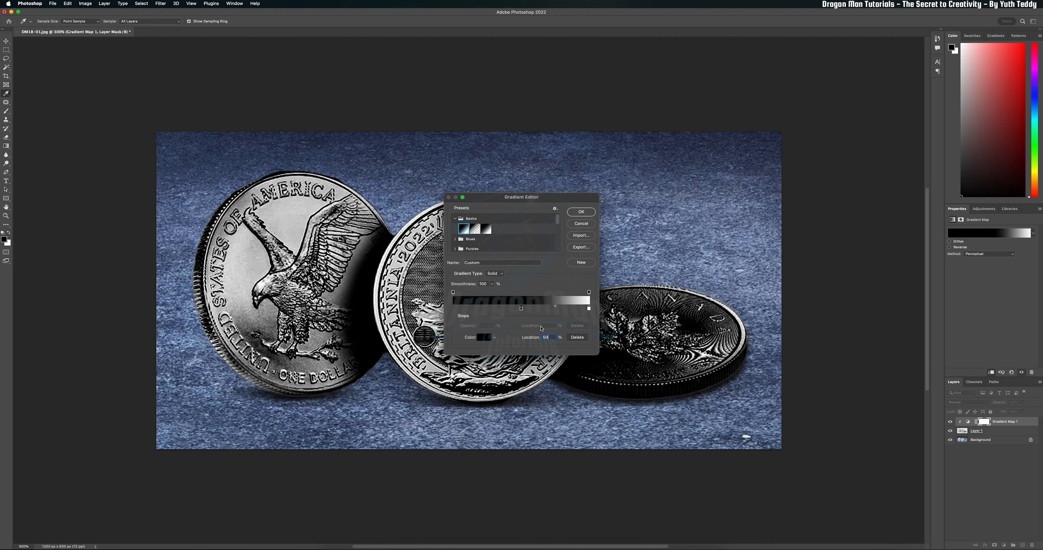
- Set the colour of the 50% stop to golden yellow with RGB values 250, 204, 34
{"action": "left_click", "coordinate": [484, 338]}
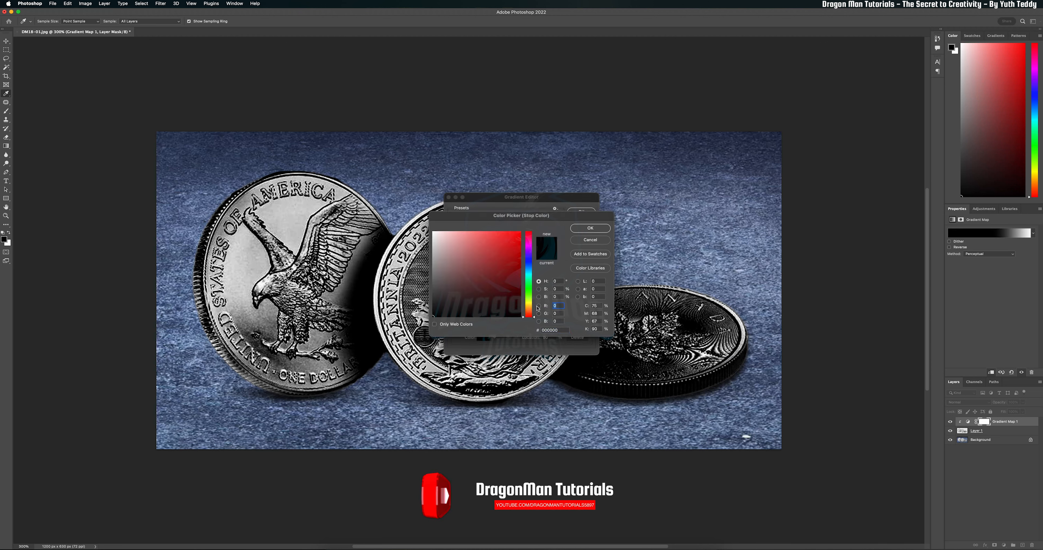
{"action": "double_click", "coordinate": [559, 306]}
{"action": "type", "text": "250"}
{"action": "key", "text": "Tab"}
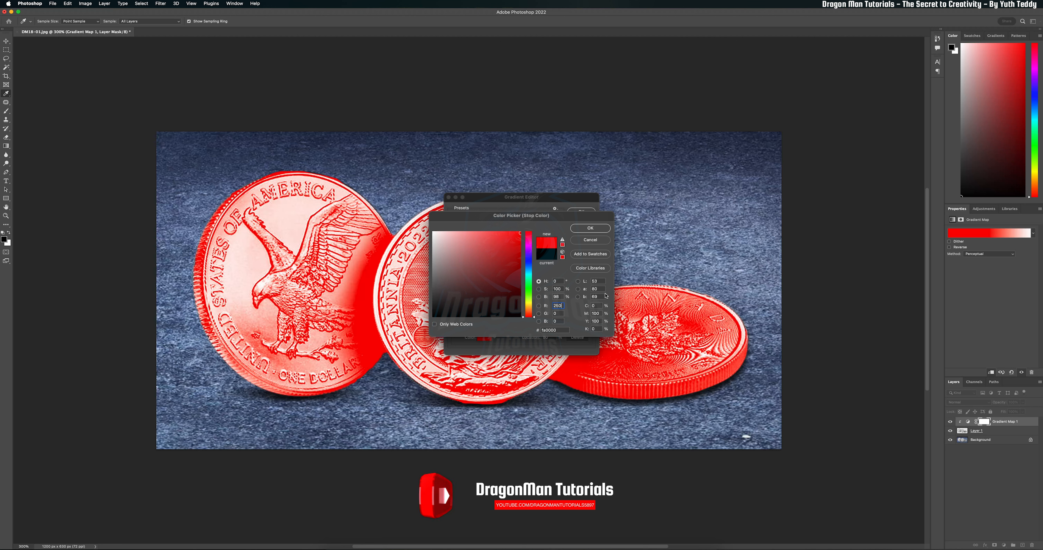
{"action": "type", "text": "204"}
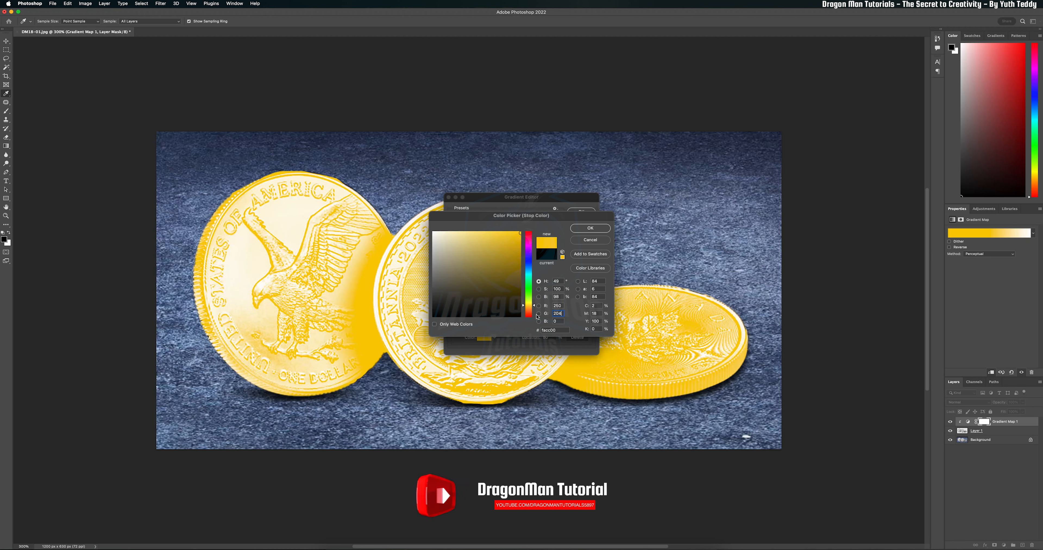
{"action": "key", "text": "Tab"}
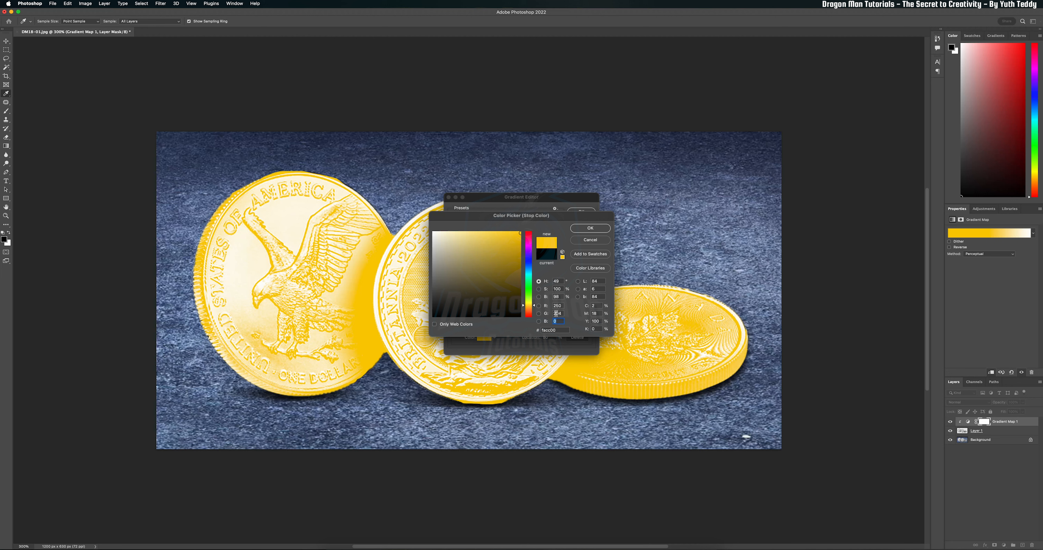
{"action": "type", "text": "34"}
{"action": "left_click", "coordinate": [589, 228]}
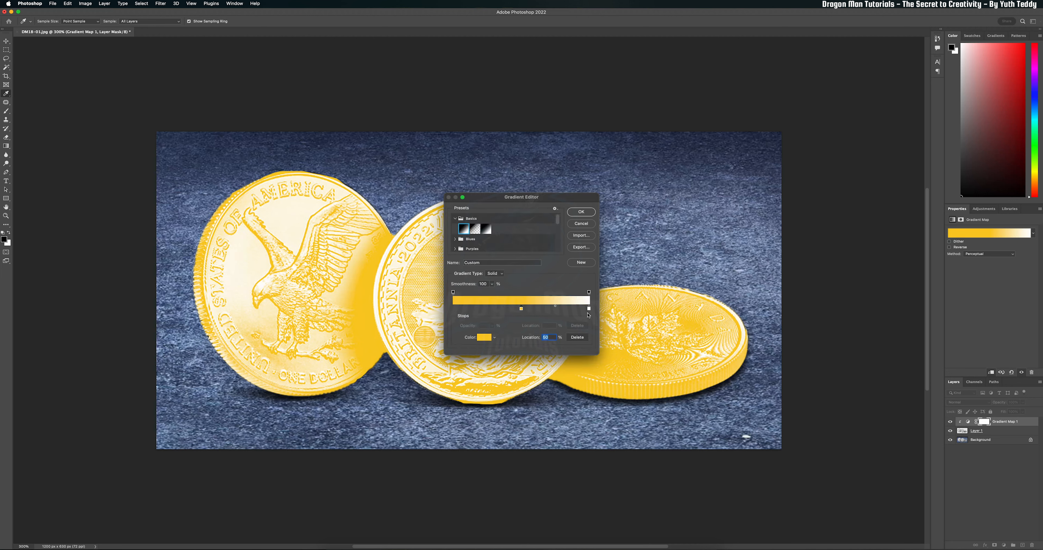
- Set the white end stop's colour to orange with RGB values 255, 114, 0 and apply the edited gradient
{"action": "left_click", "coordinate": [589, 309]}
{"action": "left_click", "coordinate": [484, 338]}
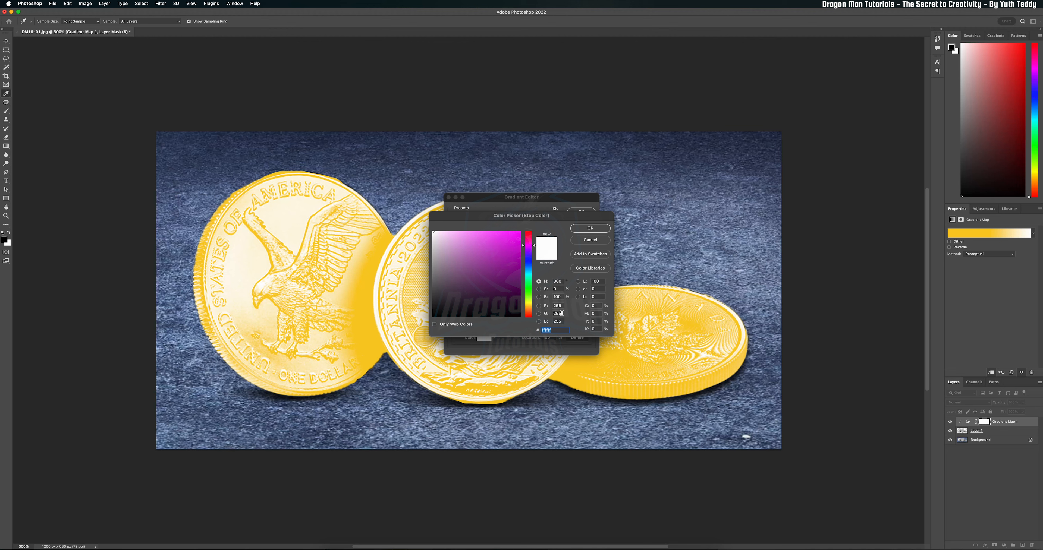
{"action": "left_click_drag", "start_coordinate": [562, 313], "coordinate": [506, 313]}
{"action": "type", "text": "114"}
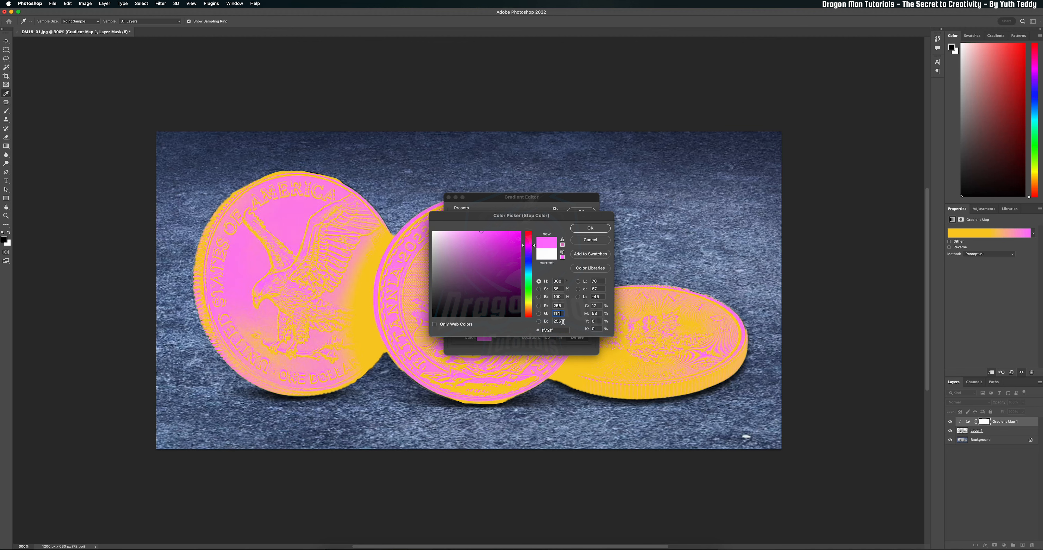
{"action": "left_click_drag", "start_coordinate": [564, 321], "coordinate": [470, 319]}
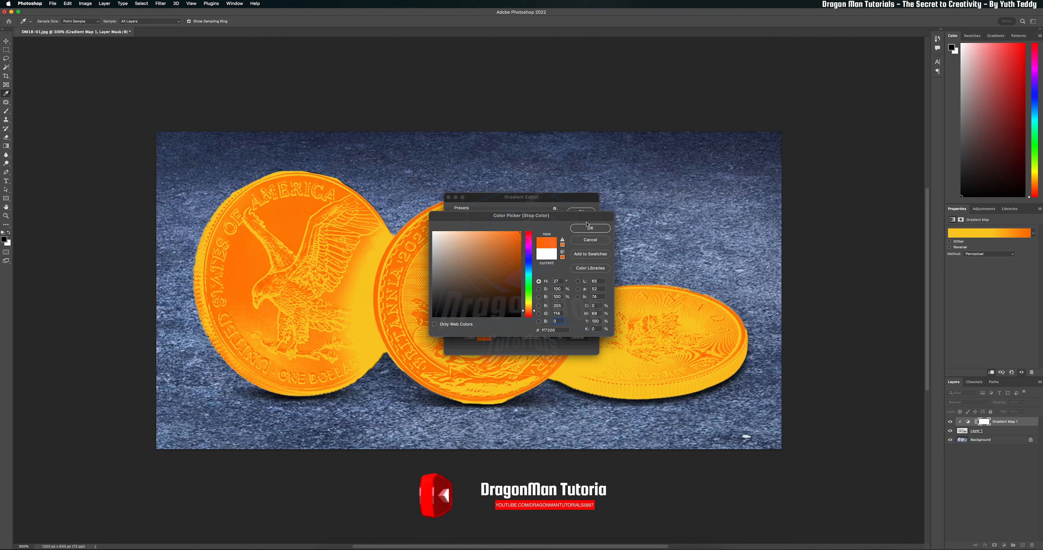
{"action": "key", "text": "Return"}
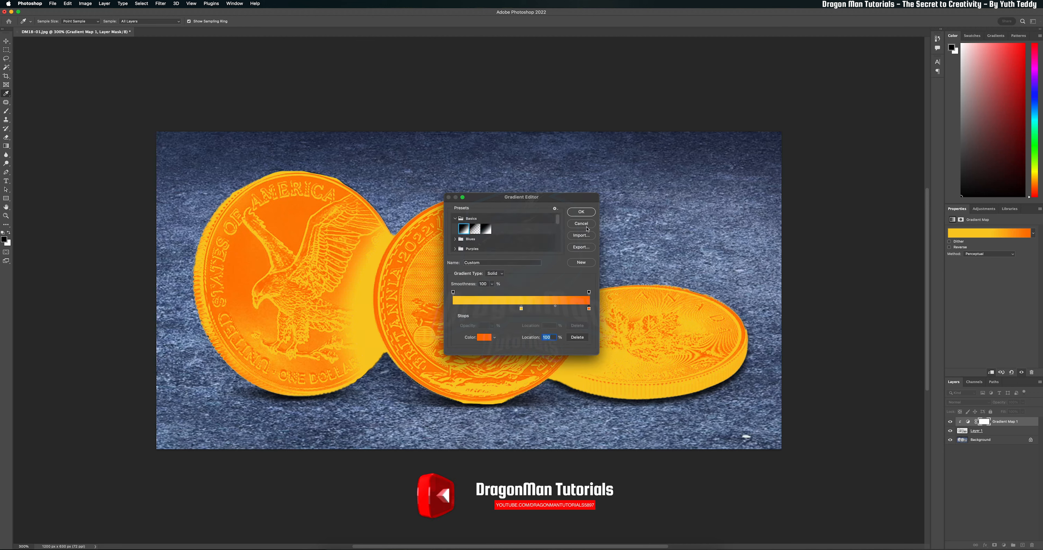
{"action": "left_click", "coordinate": [586, 214]}
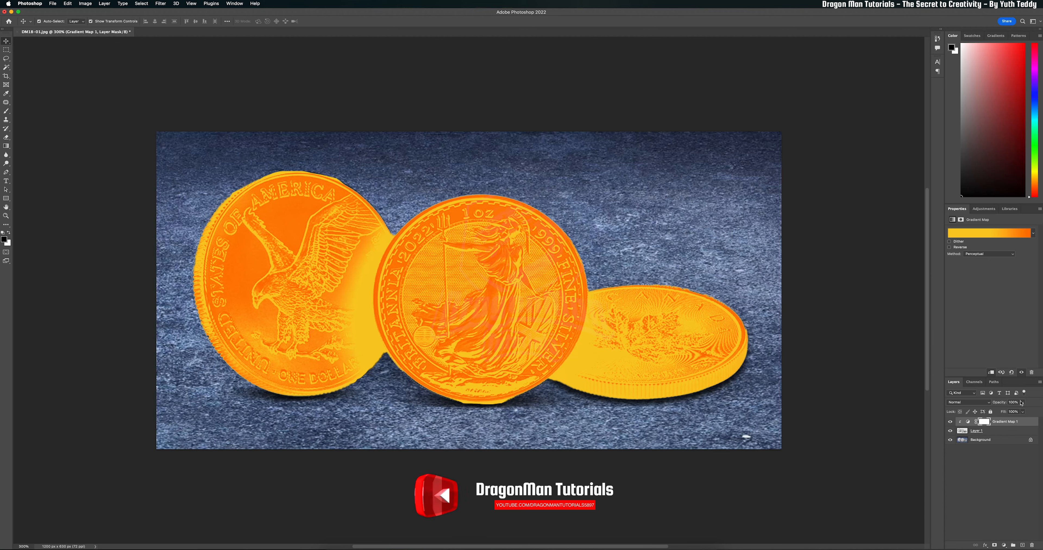
- Set the blend mode of the clipped gradient map layer to Color Burn
{"action": "left_click", "coordinate": [984, 403]}
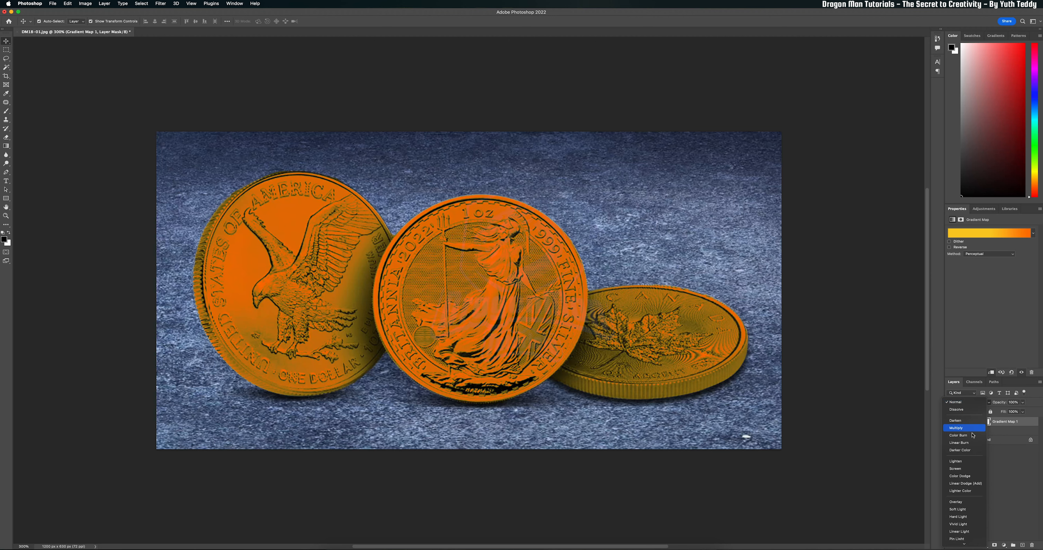
{"action": "left_click", "coordinate": [973, 435]}
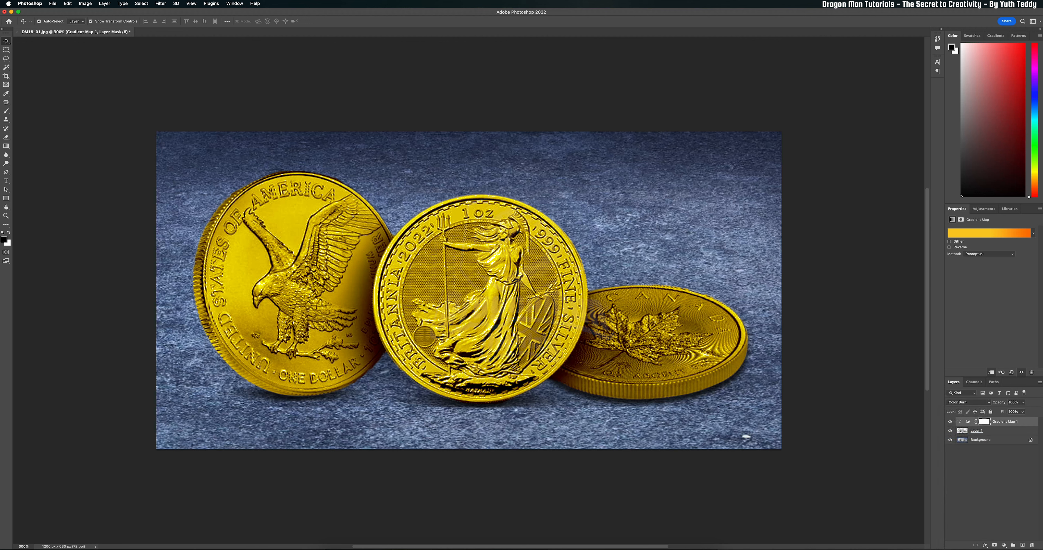
- Add an Exposure adjustment layer clipped to the coins, with exposure +0.17 and gamma correction 1.15
{"action": "left_click", "coordinate": [1004, 545]}
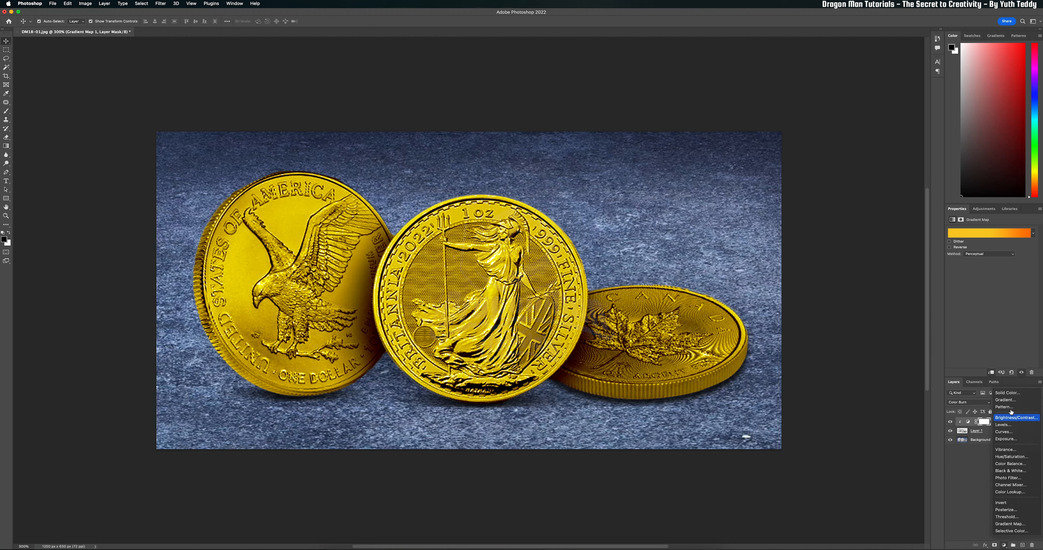
{"action": "left_click", "coordinate": [1015, 445]}
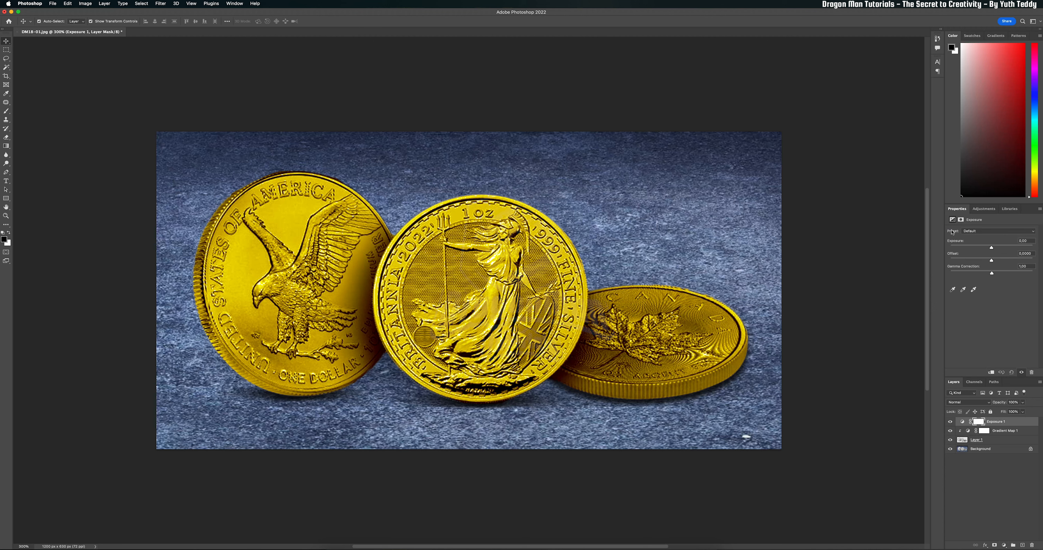
{"action": "left_click", "coordinate": [990, 372]}
{"action": "left_click_drag", "start_coordinate": [994, 250], "coordinate": [988, 274]}
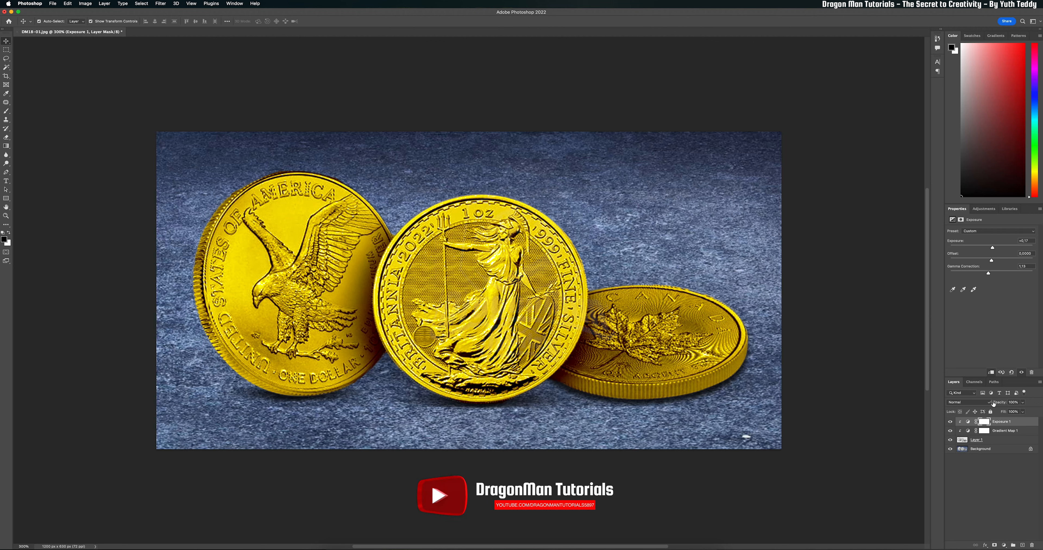
- Add a Color Balance adjustment layer above the Exposure layer and clip it to the coins
{"action": "left_click", "coordinate": [1003, 545]}
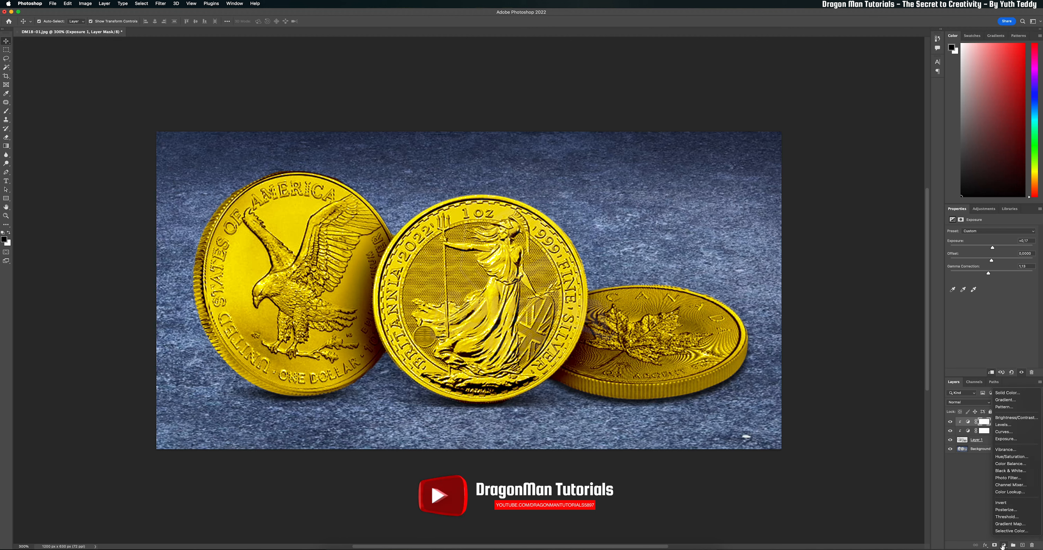
{"action": "left_click", "coordinate": [1015, 465]}
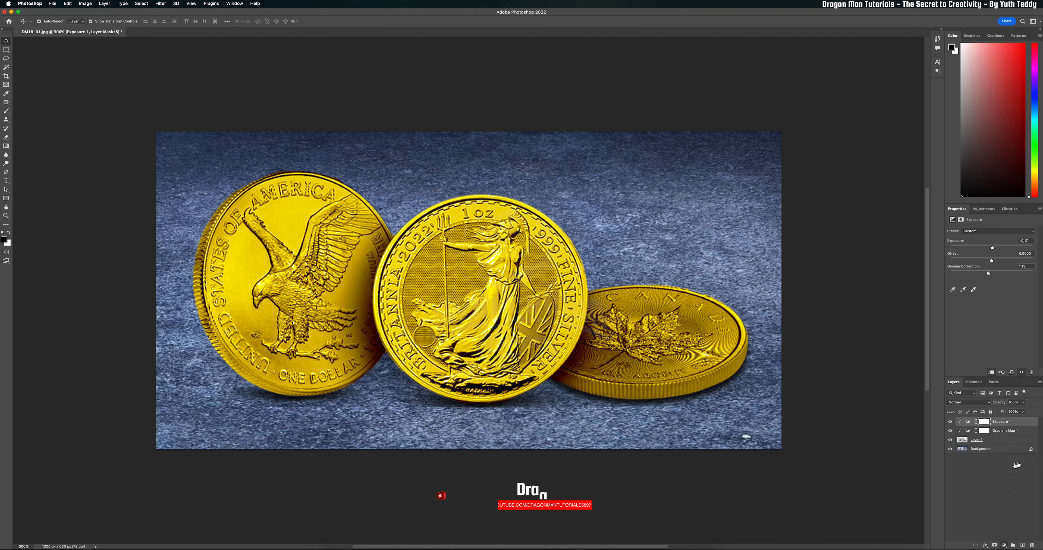
{"action": "left_click", "coordinate": [991, 372]}
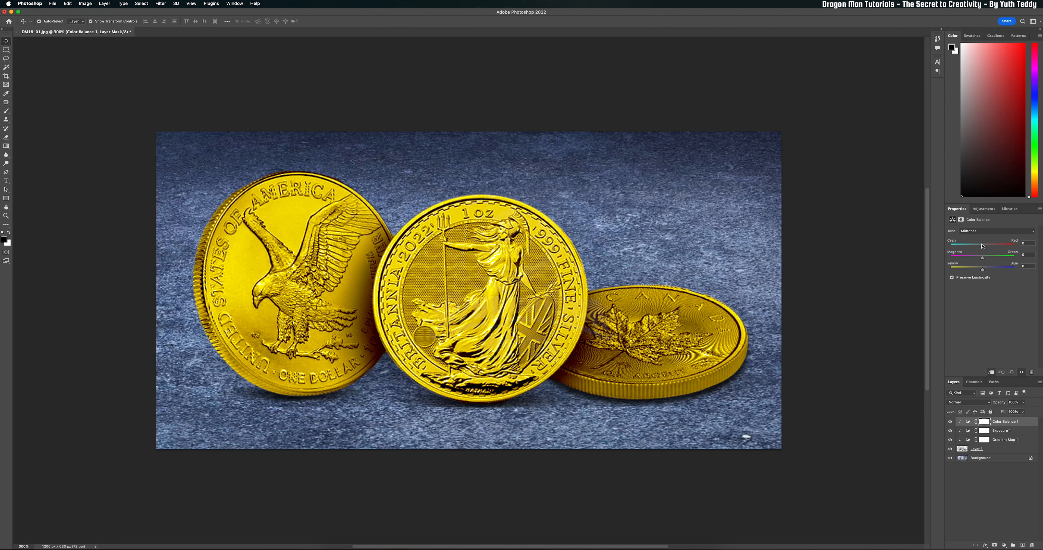
- Shift the colour balance midtones to Cyan–Red +16, Magenta–Green +13 and Yellow–Blue -12
{"action": "left_click", "coordinate": [982, 234]}
{"action": "left_click", "coordinate": [981, 234]}
{"action": "mouse_move", "coordinate": [983, 246]}
{"action": "left_mouse_down"}
{"action": "mouse_move", "coordinate": [1009, 246]}
{"action": "mouse_move", "coordinate": [988, 246]}
{"action": "left_mouse_up"}
{"action": "left_click_drag", "start_coordinate": [986, 256], "coordinate": [987, 250]}
{"action": "left_click_drag", "start_coordinate": [990, 267], "coordinate": [985, 271]}
{"action": "left_click_drag", "start_coordinate": [978, 271], "coordinate": [979, 271]}
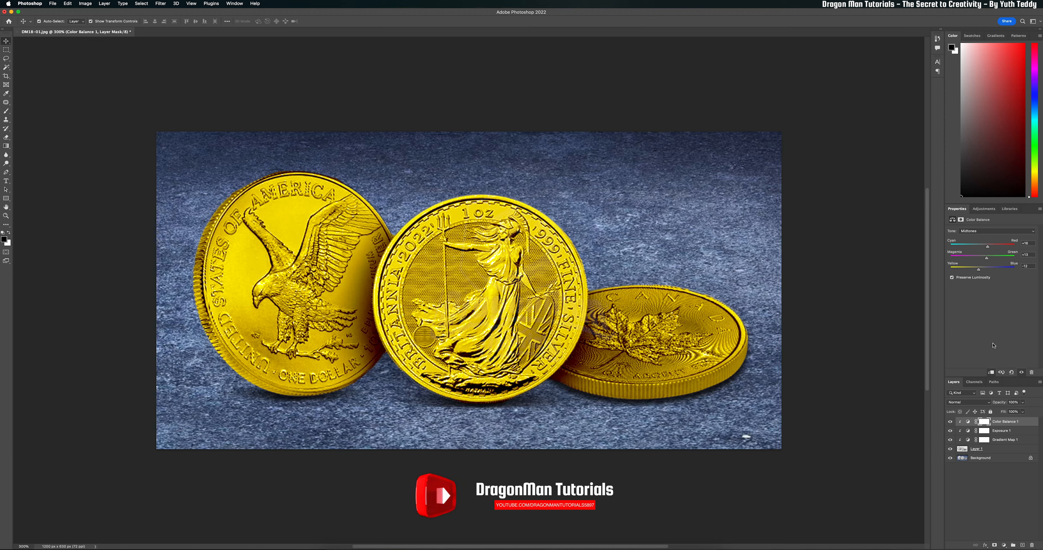